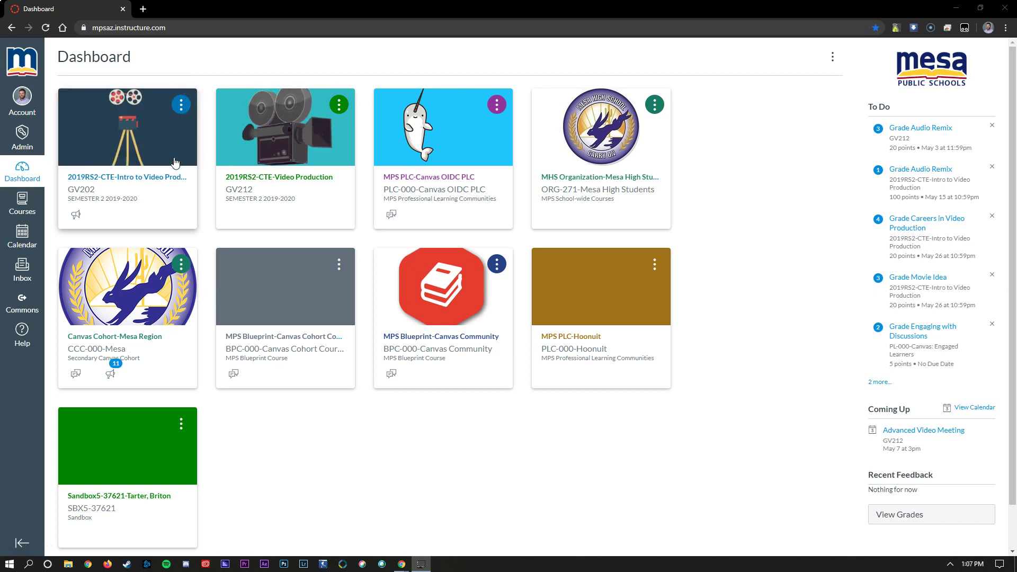
Open the SBX5-37621 sandbox course from its Dashboard card
click(253, 154)
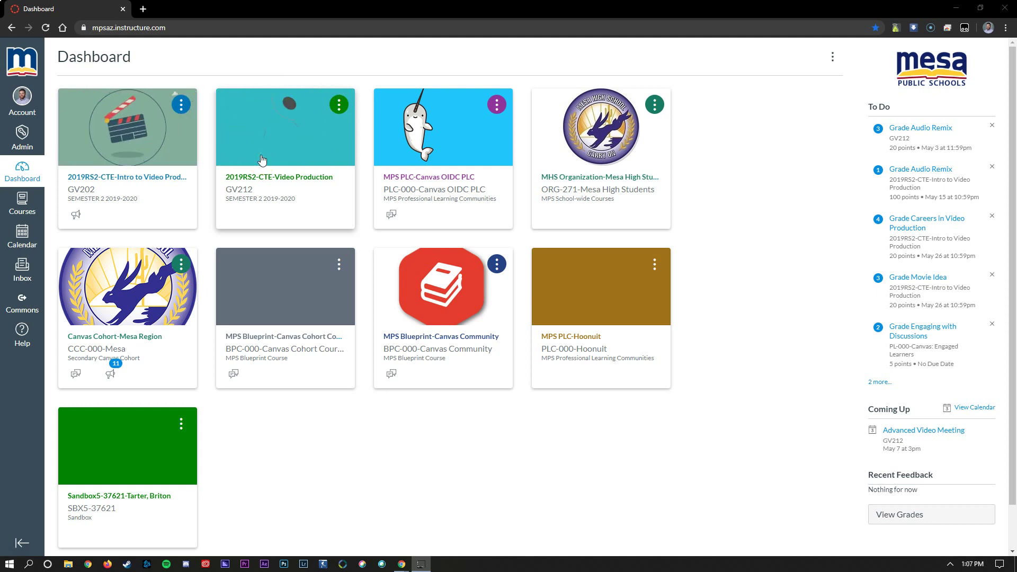
click(105, 458)
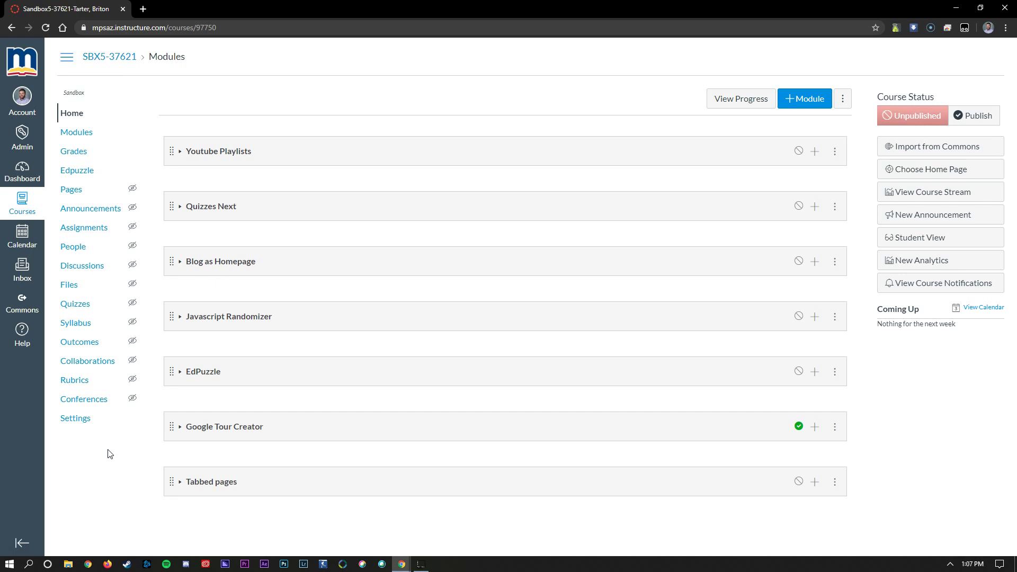
Go to the course Settings and show the Navigation list of menu items
click(107, 447)
click(102, 440)
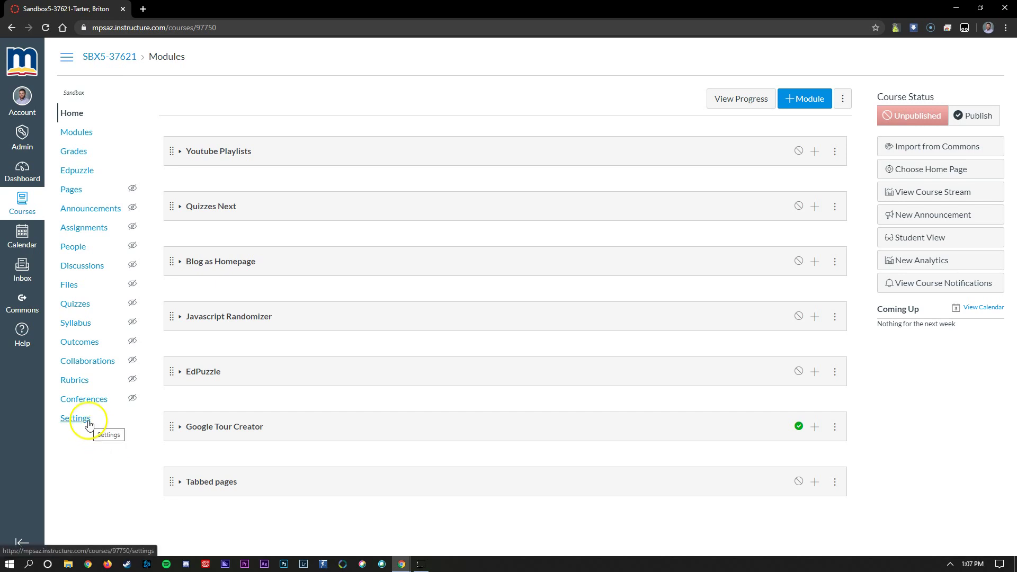
click(88, 421)
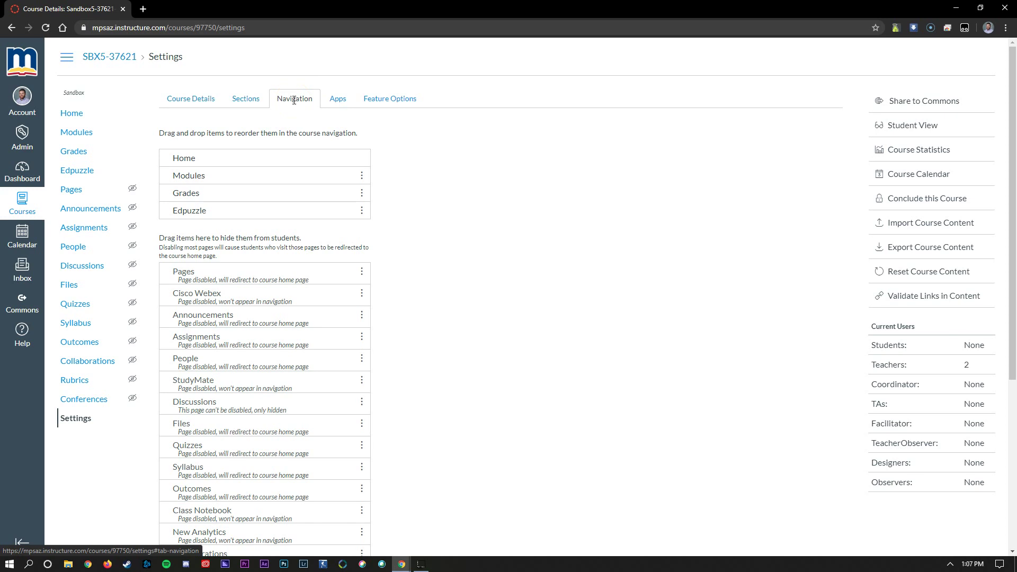
click(197, 99)
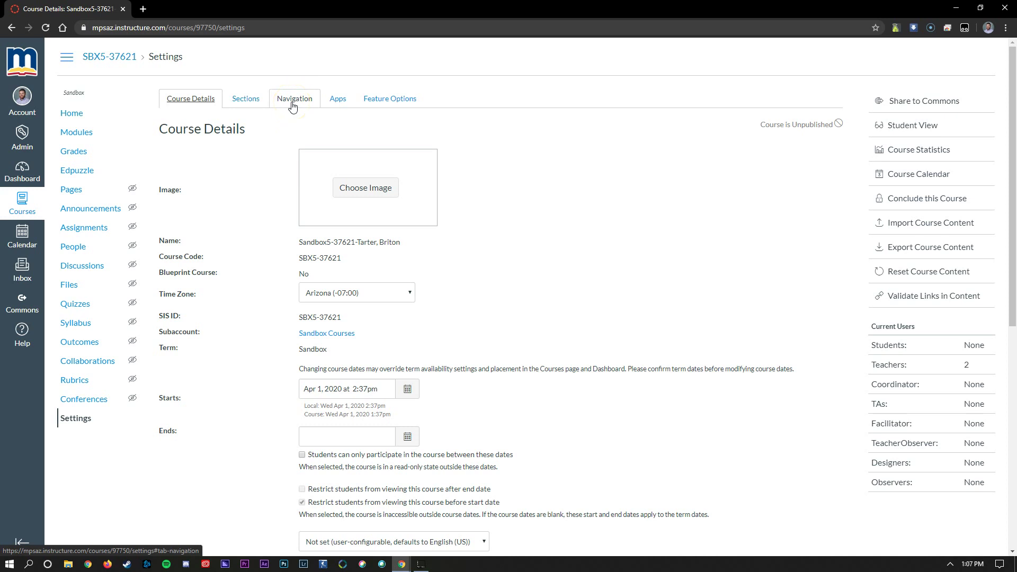
click(293, 106)
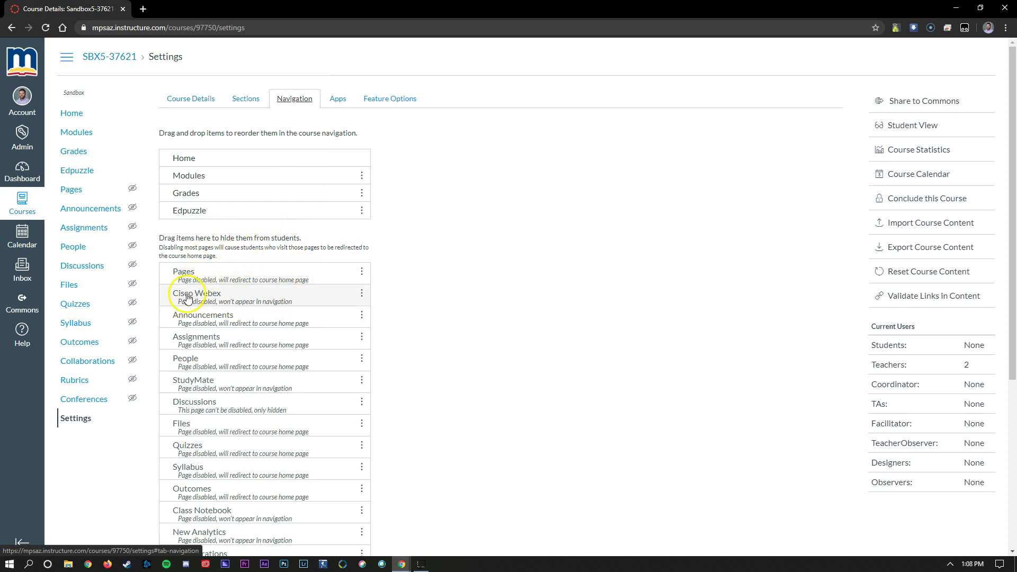
Move Cisco Webex into the visible menu between Grades and Edpuzzle, and save
drag(193, 291, 192, 214)
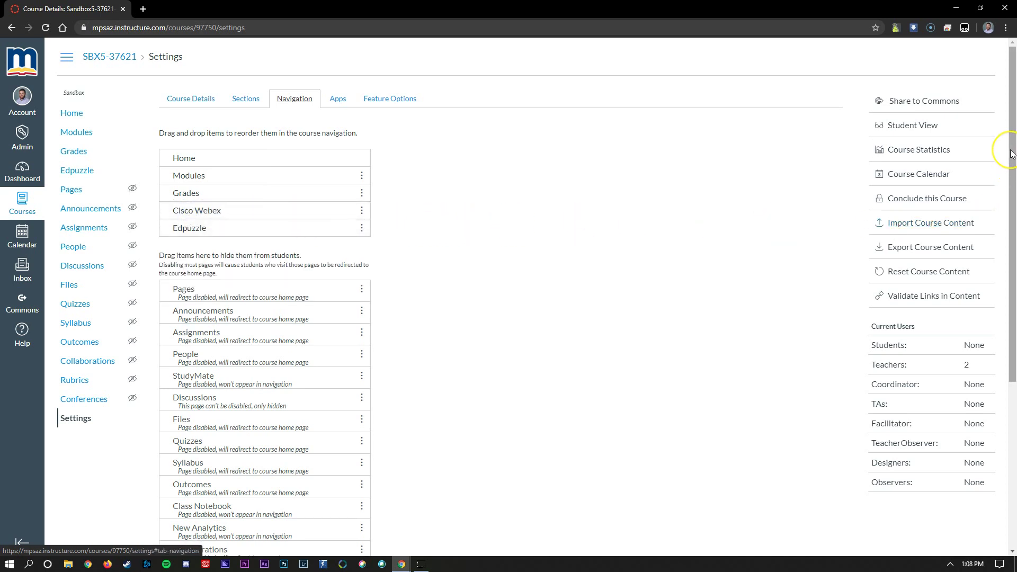
drag(1011, 154, 1009, 354)
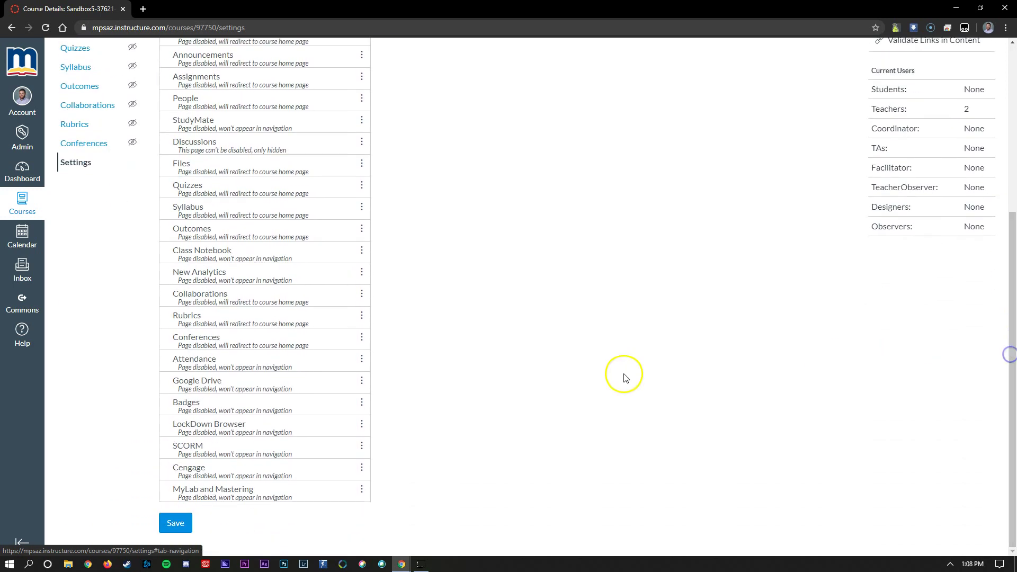
click(177, 524)
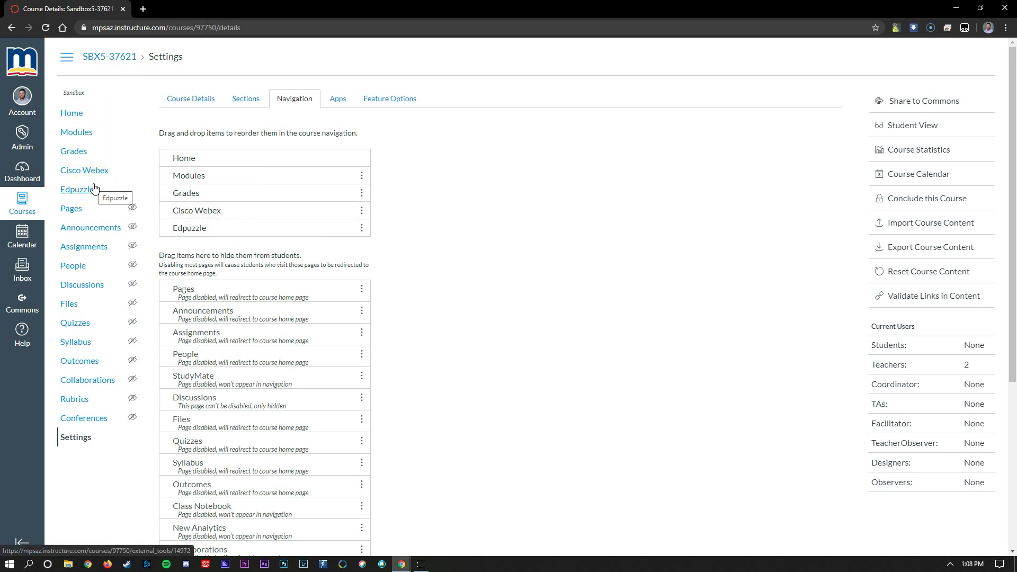
Open the new Cisco Webex link from the course menu to reach its Setup page
click(95, 174)
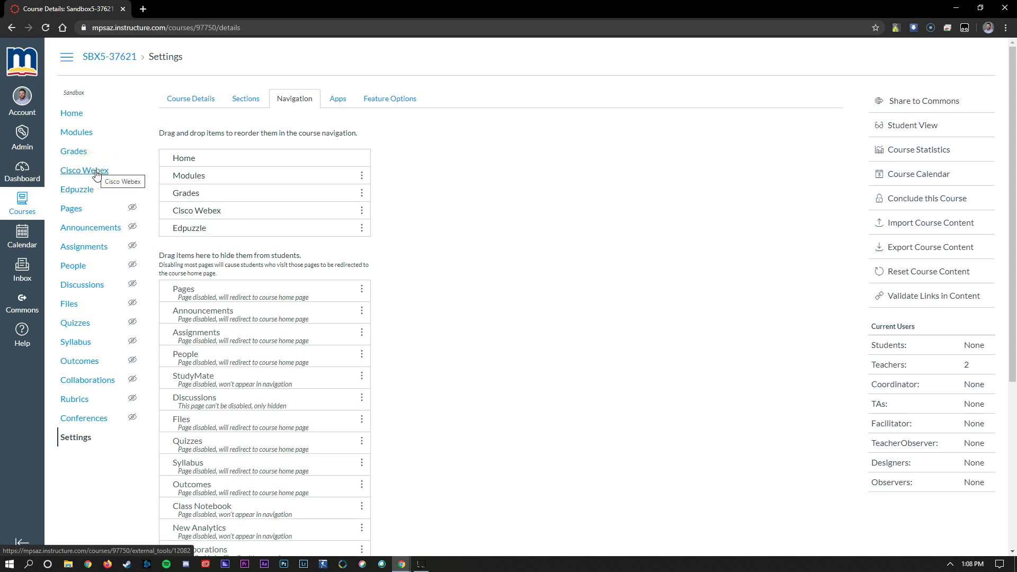
click(96, 174)
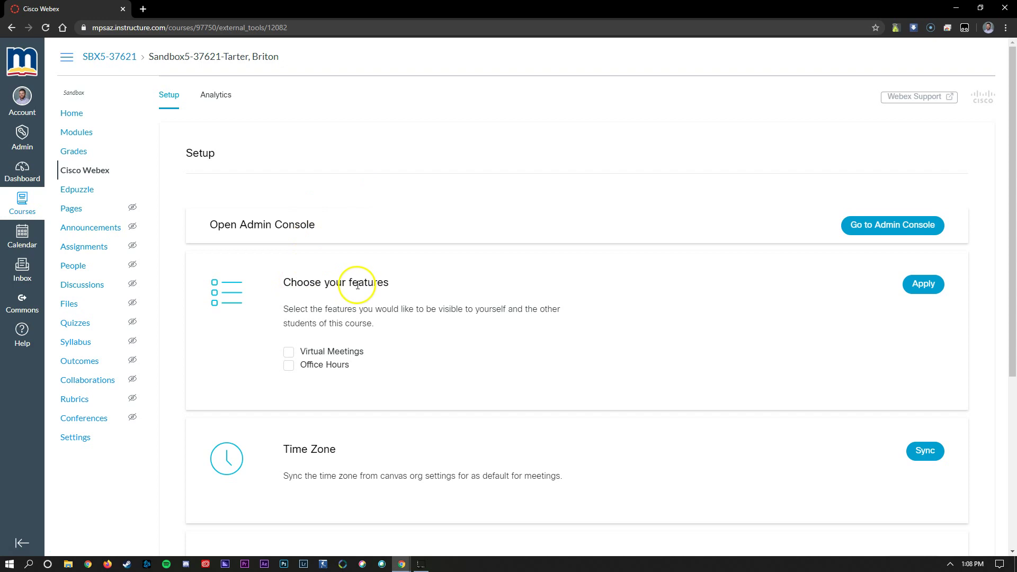
Check the Virtual Meetings and Office Hours features and apply them
click(288, 352)
click(289, 367)
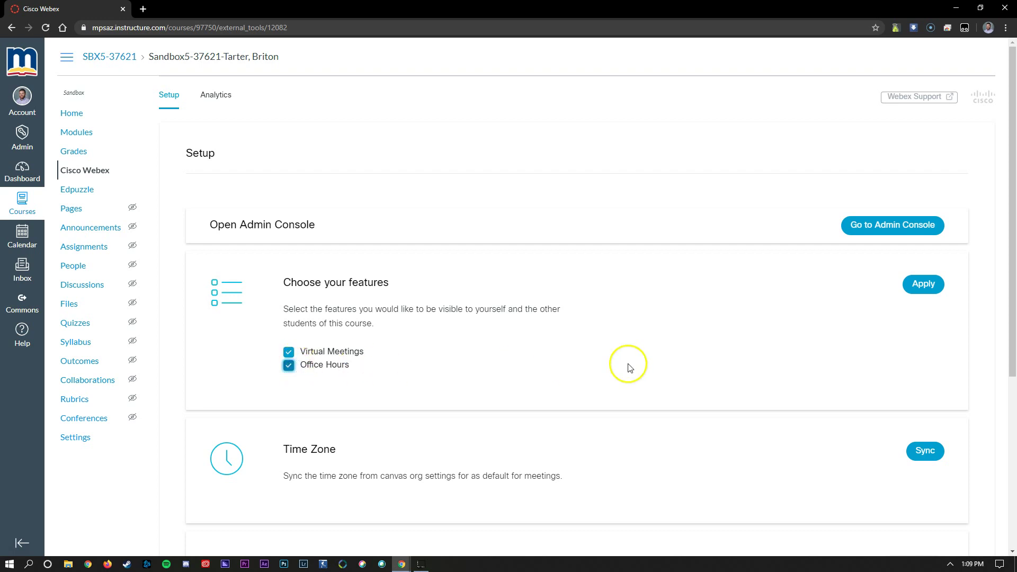
click(922, 289)
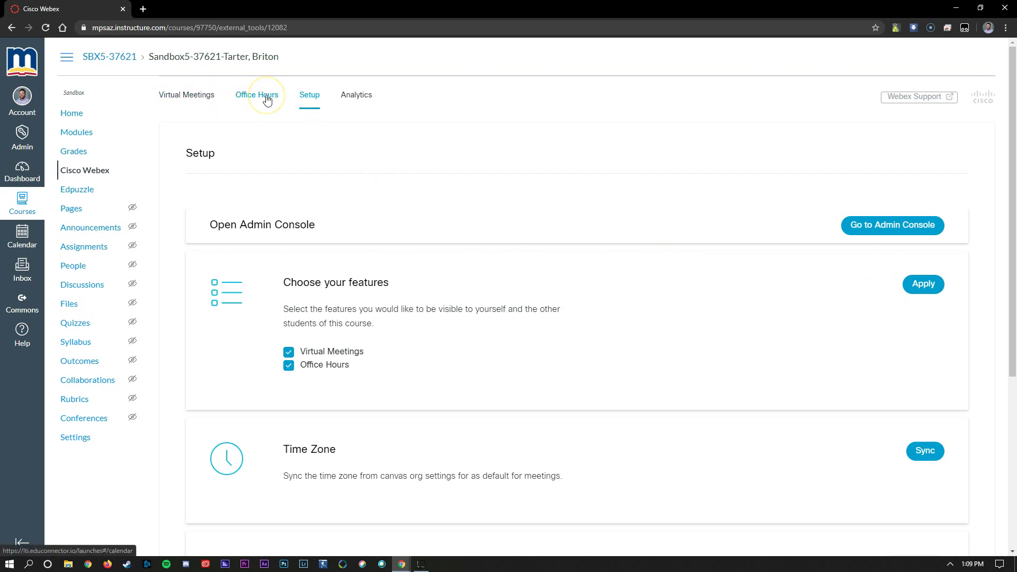
scroll(448, 212, down, 3)
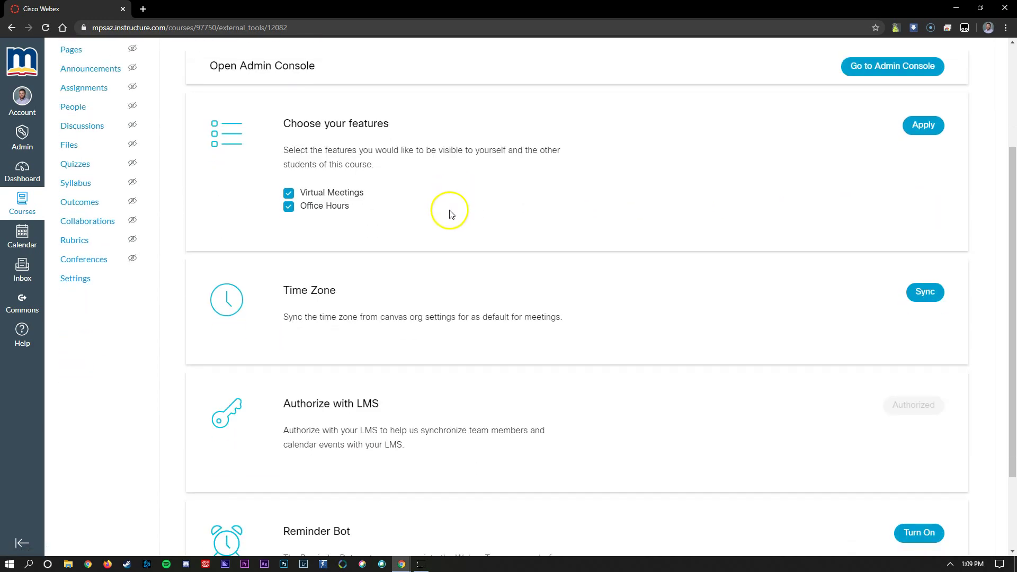
scroll(502, 472, down, 1)
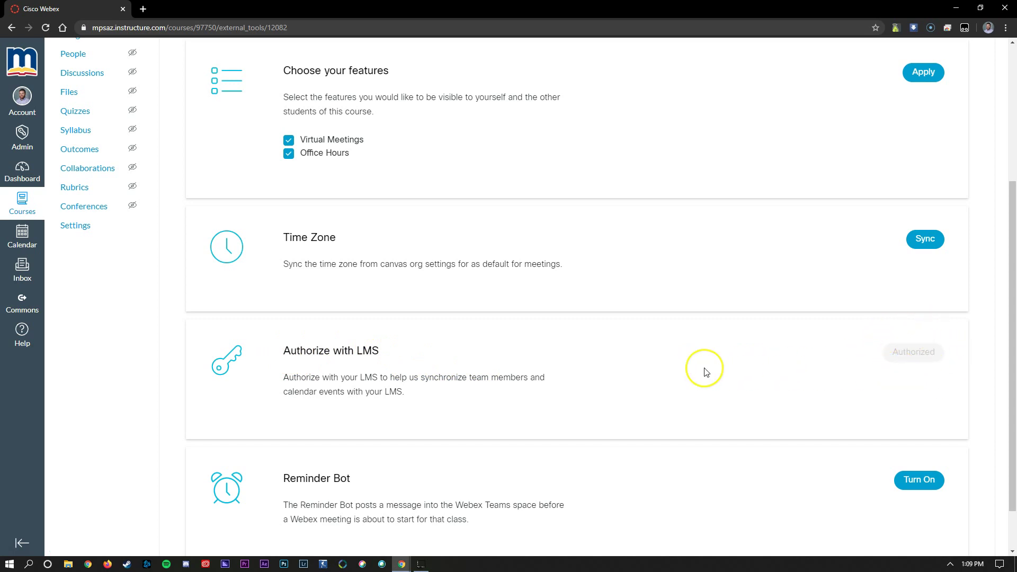
scroll(706, 371, down, 2)
scroll(704, 369, up, 5)
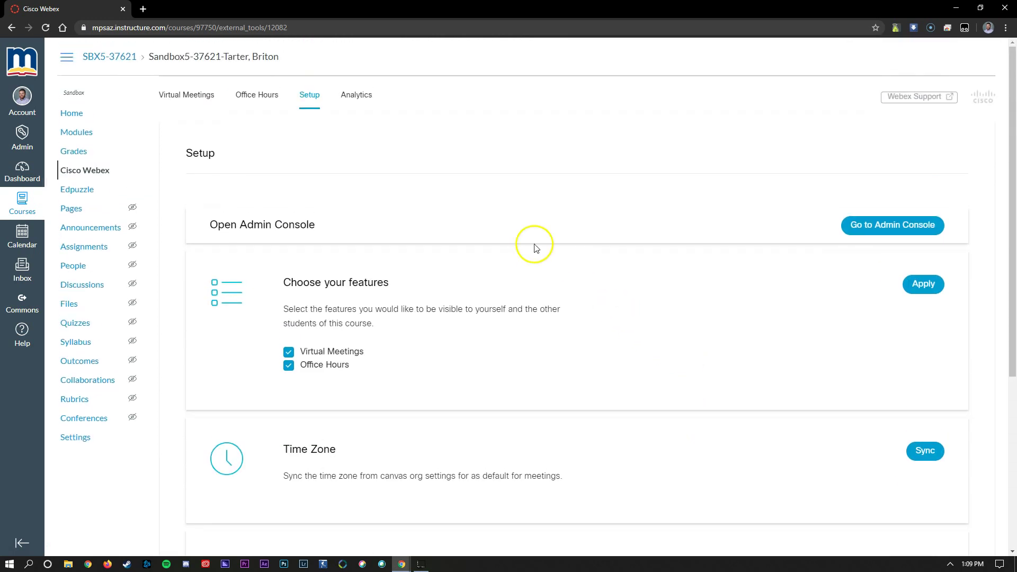
Start a new meeting named Test, scheduled for May 8, 2020 at 3:00 PM
click(199, 105)
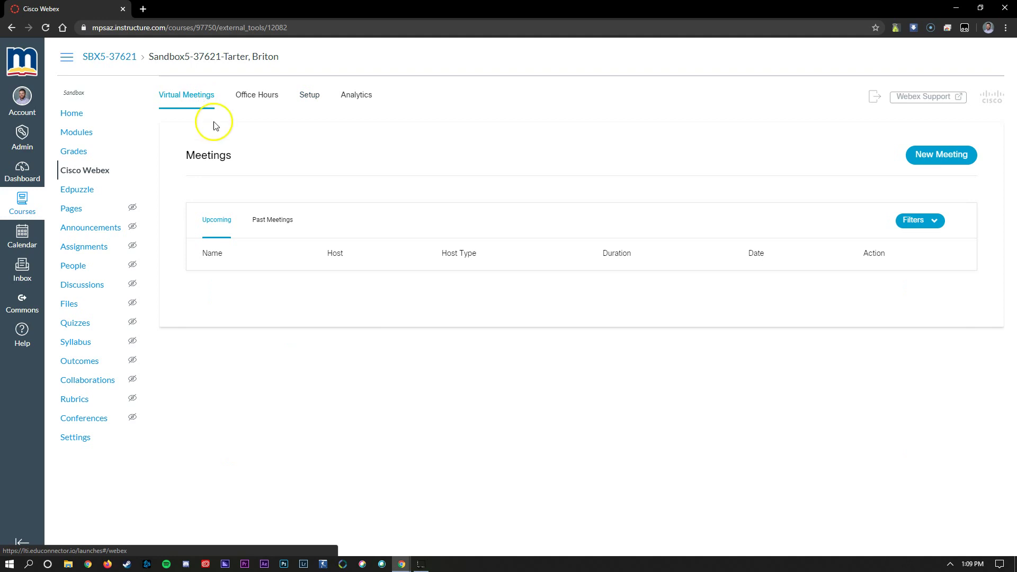
click(935, 166)
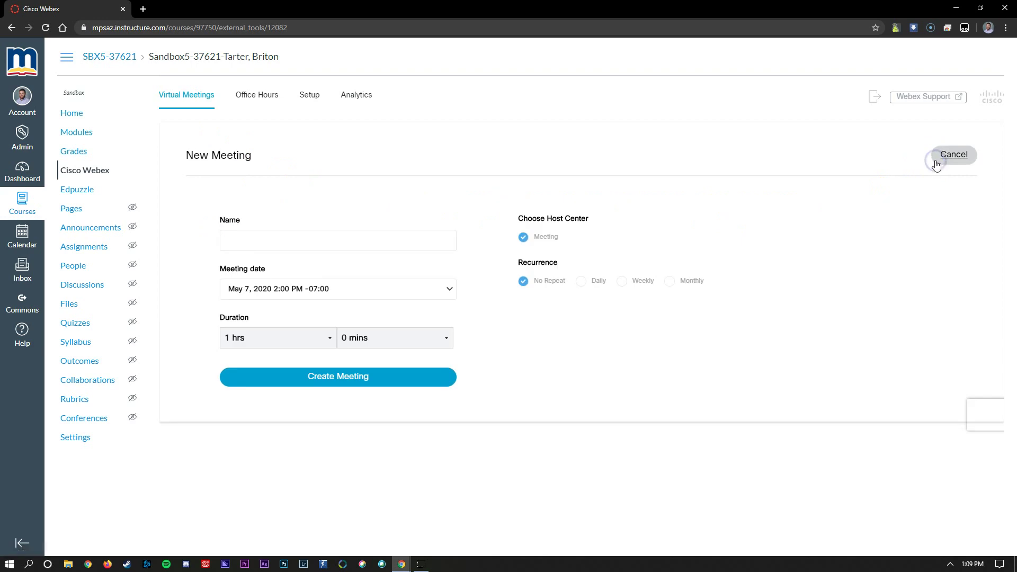
click(381, 241)
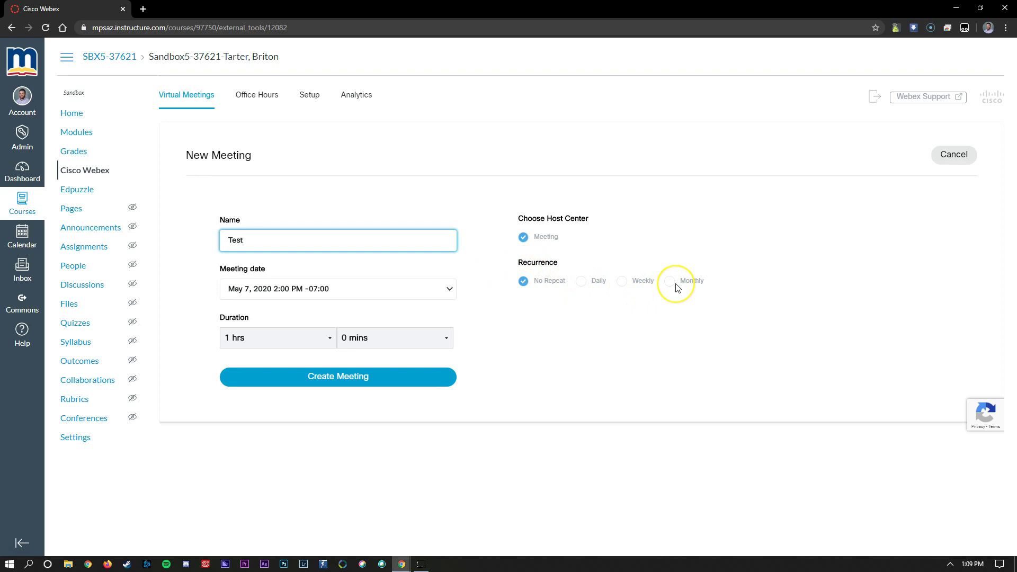
click(450, 290)
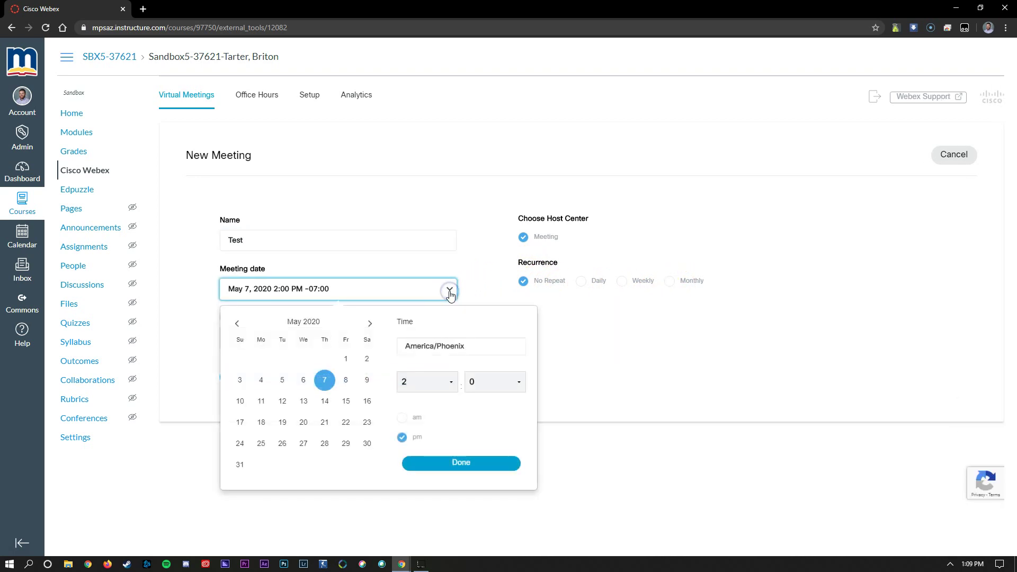
click(347, 380)
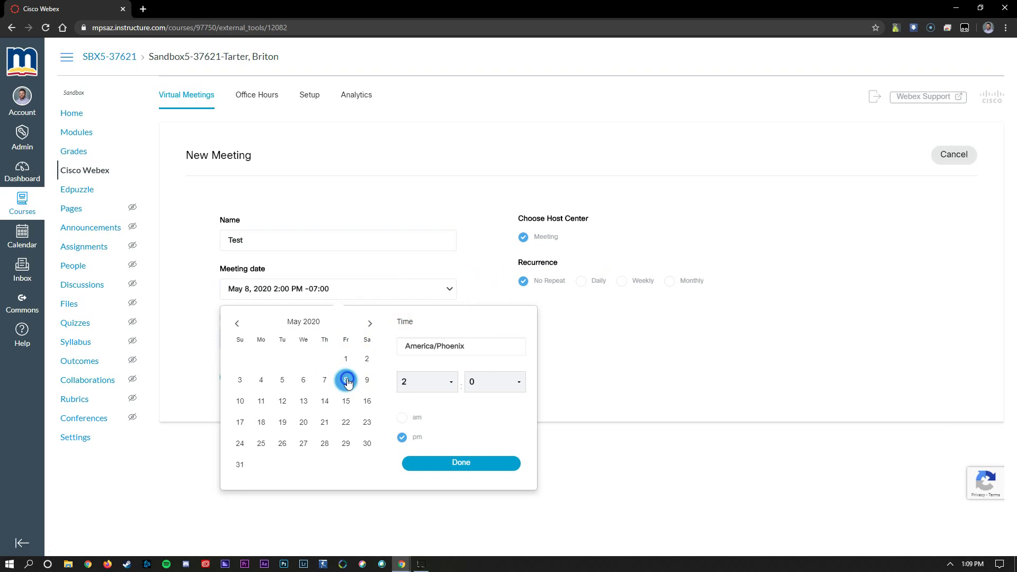
click(444, 382)
click(443, 431)
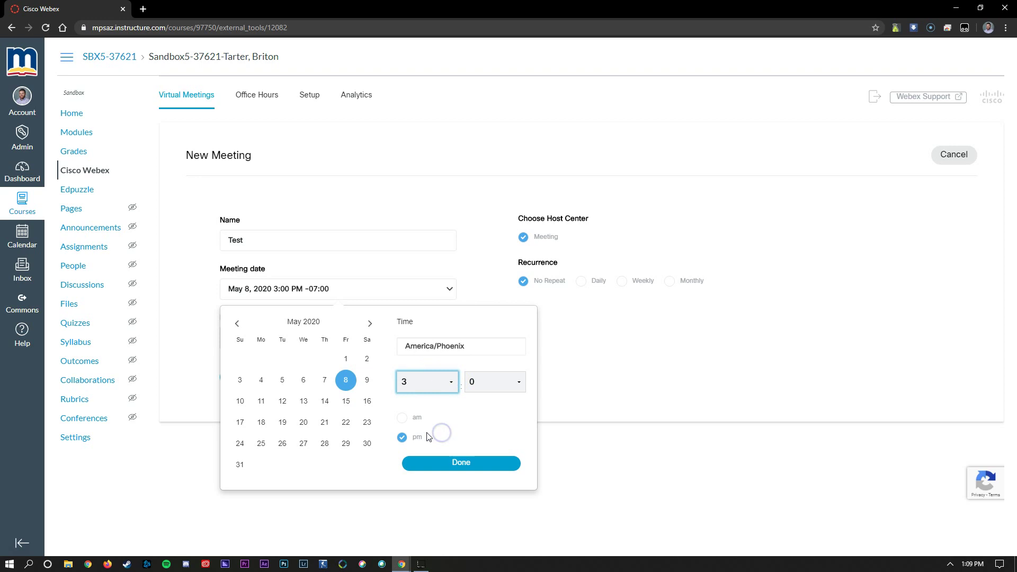
click(477, 466)
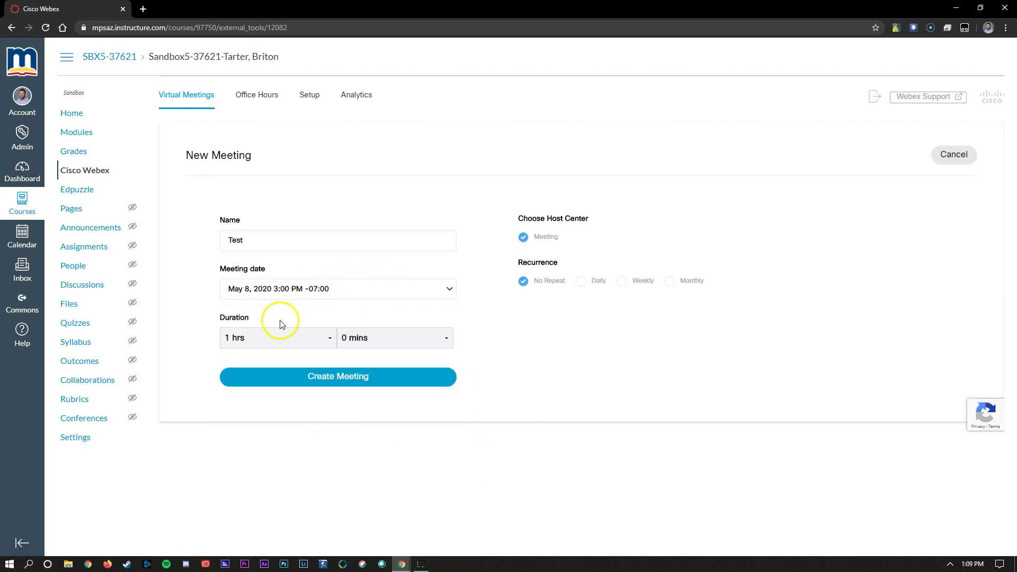
Set the meeting duration to 0 hrs 30 mins
click(325, 340)
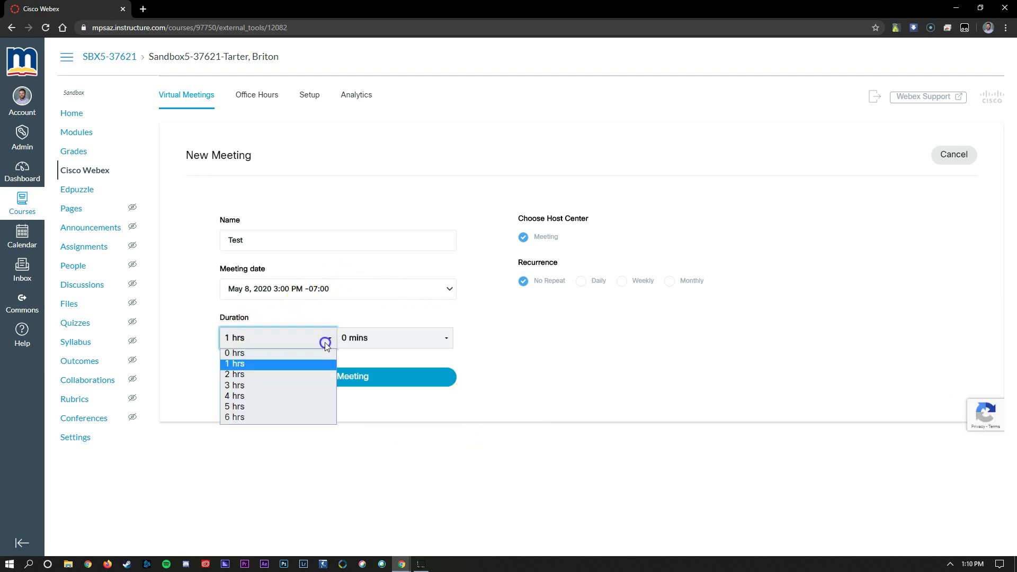
click(268, 353)
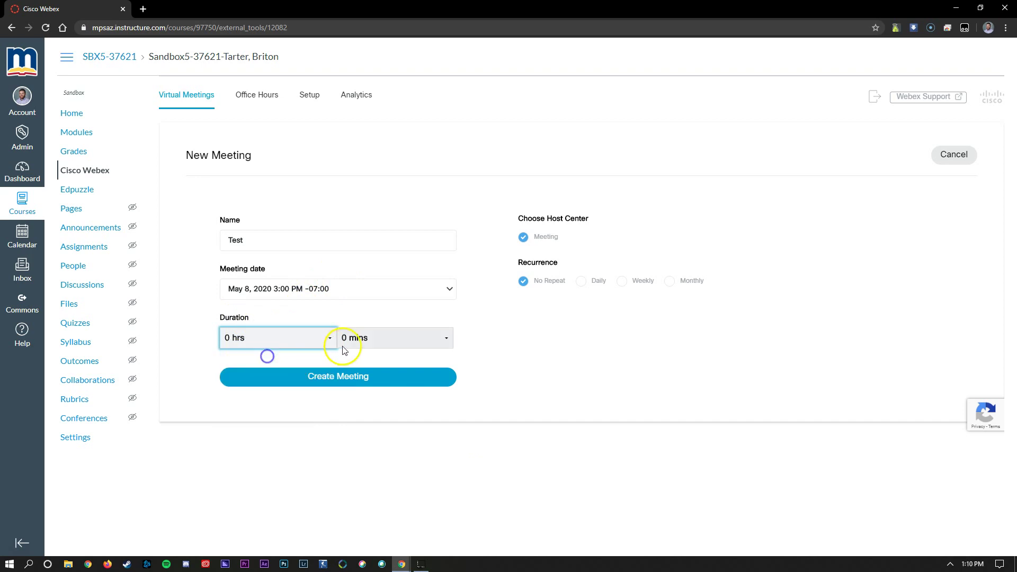
click(369, 338)
click(371, 385)
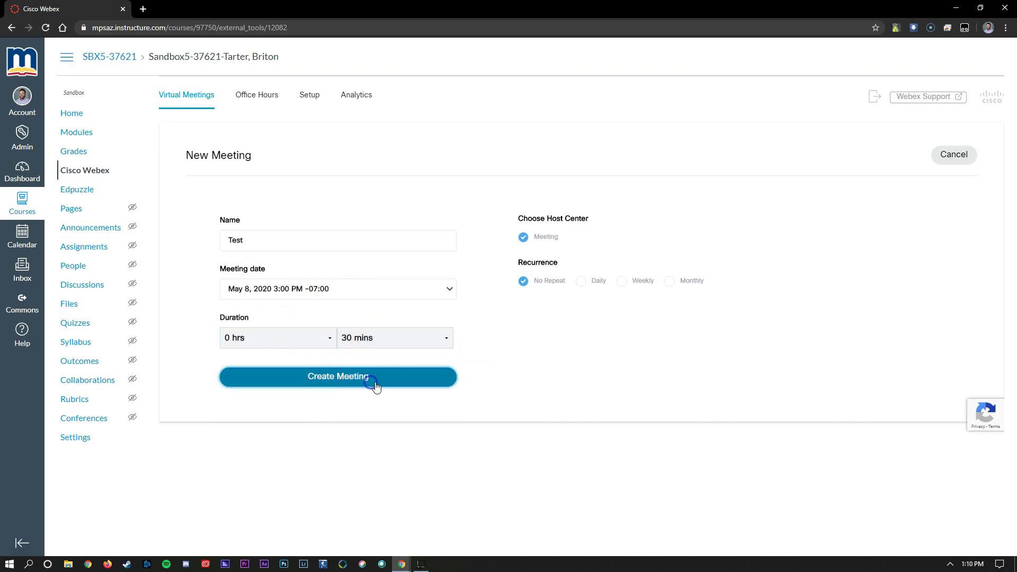
Create the Test meeting, review it under Upcoming, and show the empty Past Meetings list
click(370, 383)
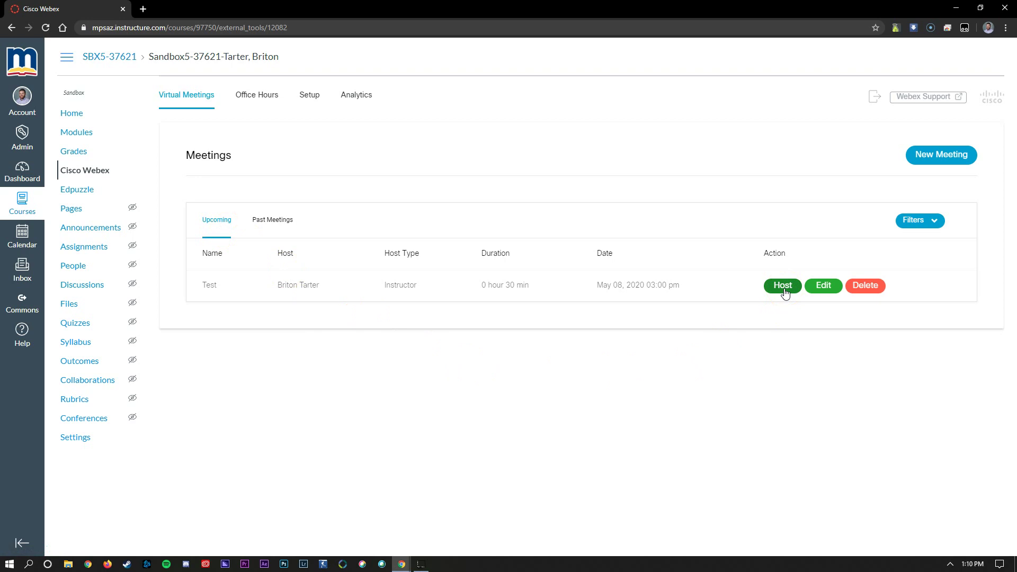
click(825, 289)
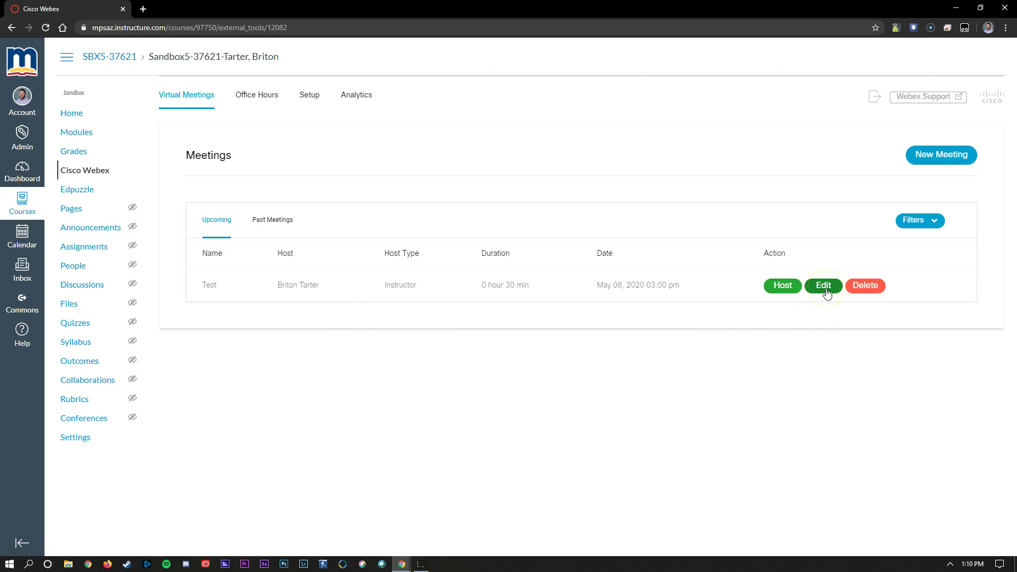
click(871, 291)
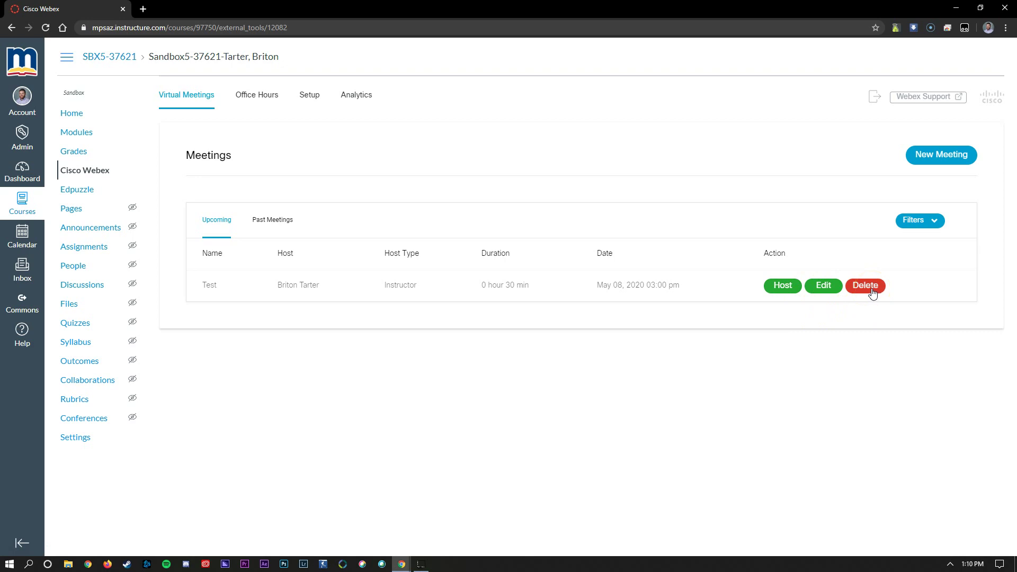
click(271, 227)
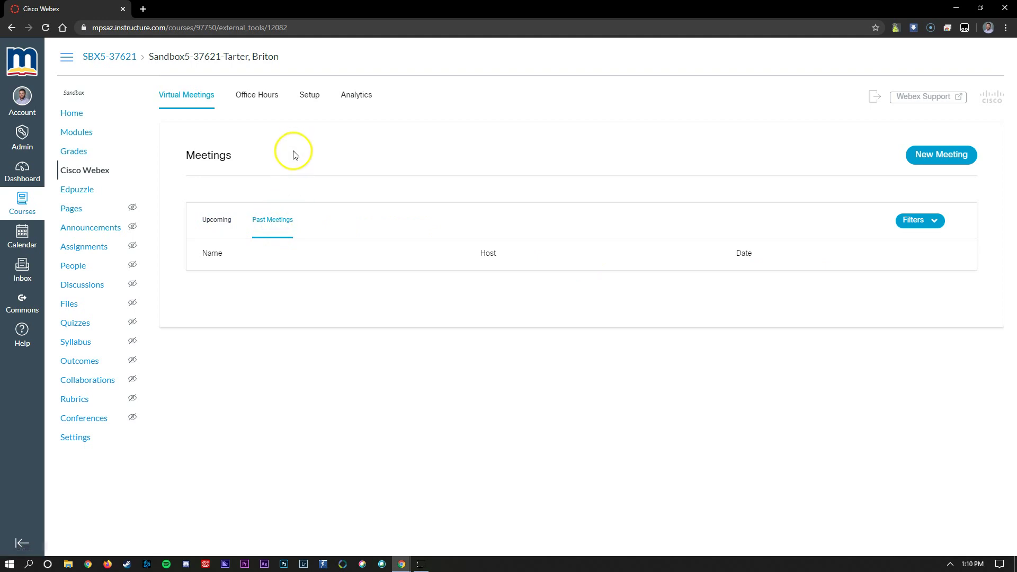
In Office Hours availability, enable Meeting duration and set a 30-minute before-and-after buffer
click(252, 104)
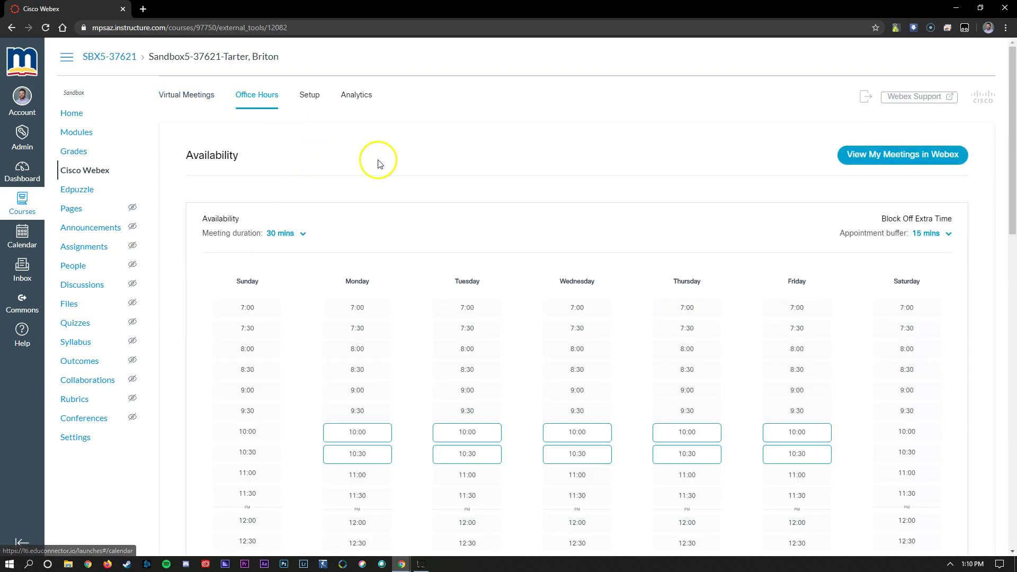
scroll(340, 158, down, 1)
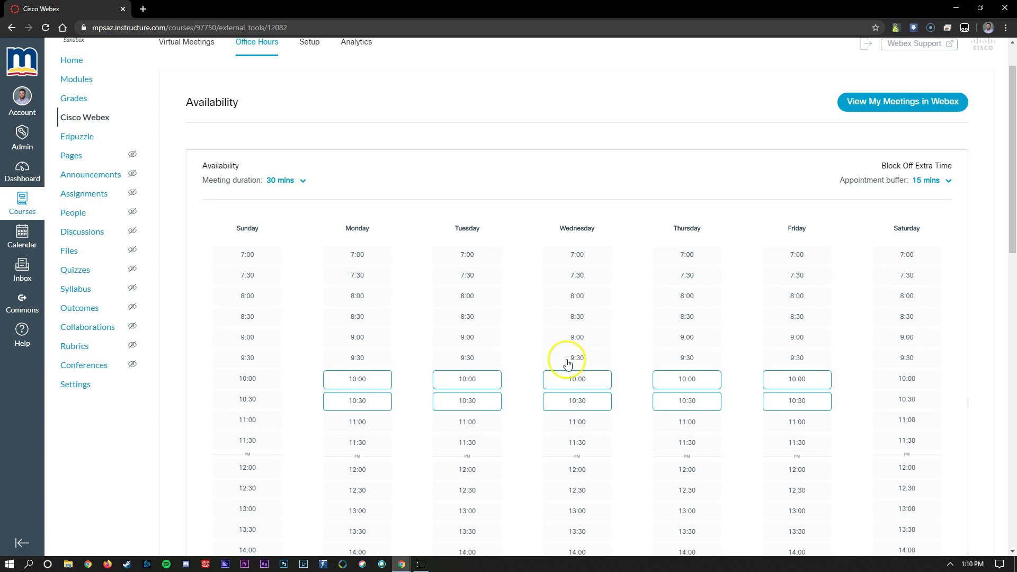
click(301, 183)
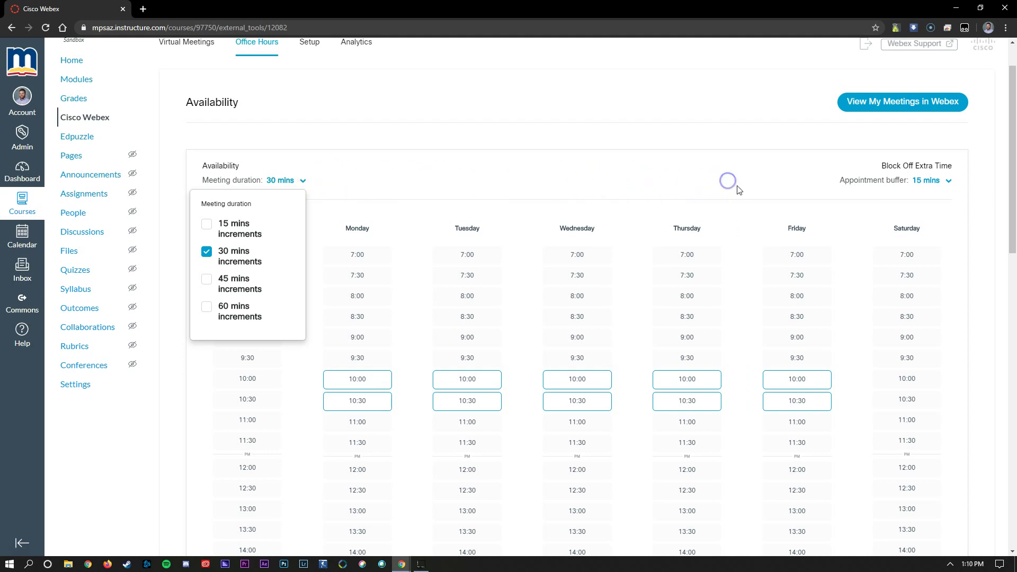
click(944, 185)
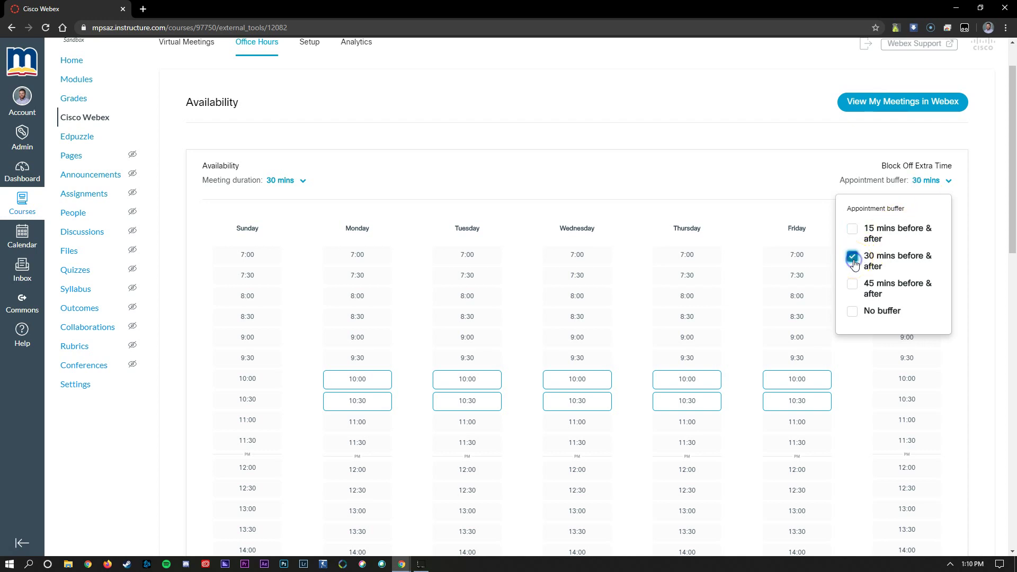
click(979, 186)
click(948, 182)
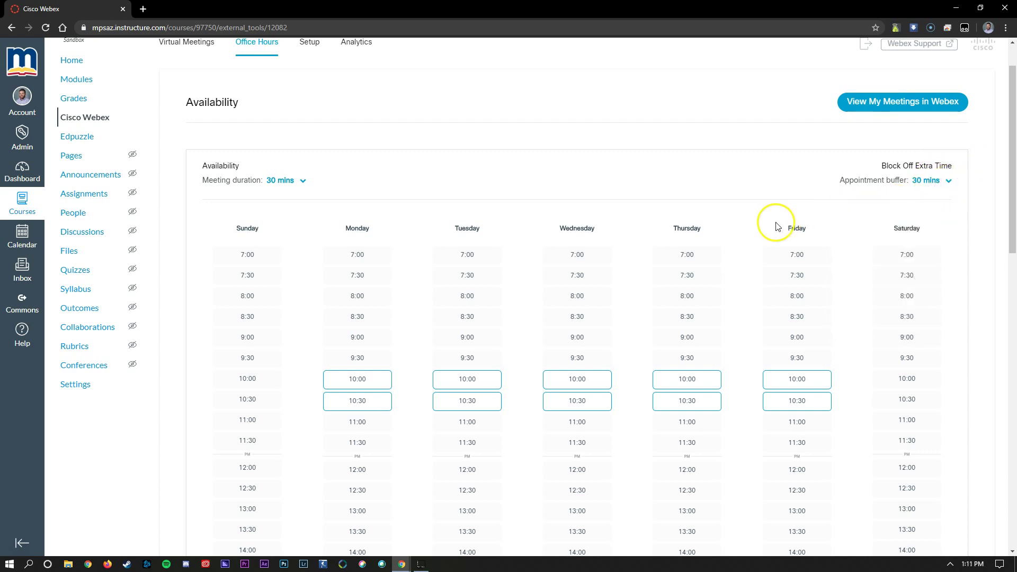
scroll(768, 226, down, 1)
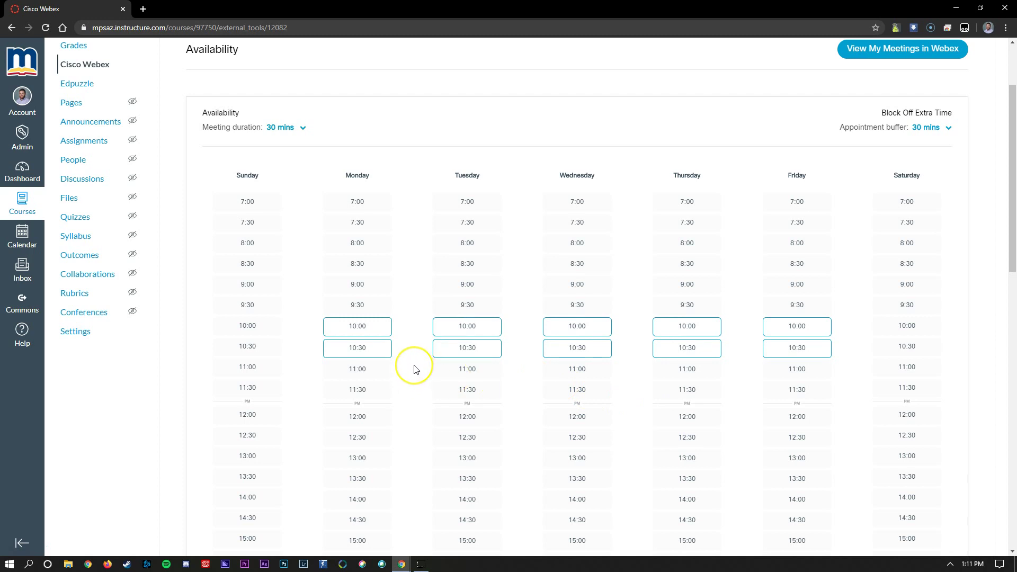
Add the 11:00 slot to Monday through Friday office hours
click(377, 370)
click(456, 372)
click(563, 371)
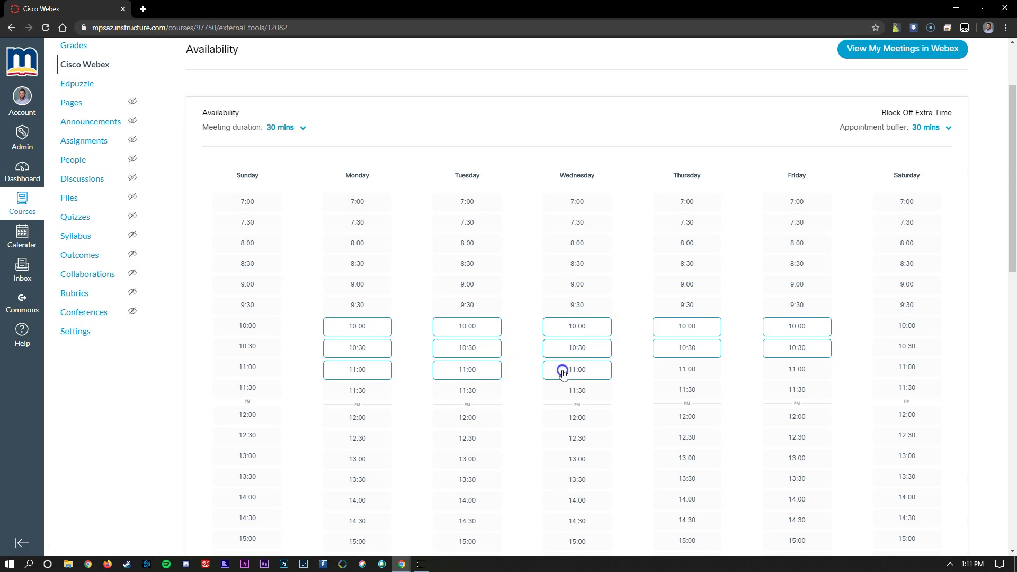
click(669, 369)
click(781, 371)
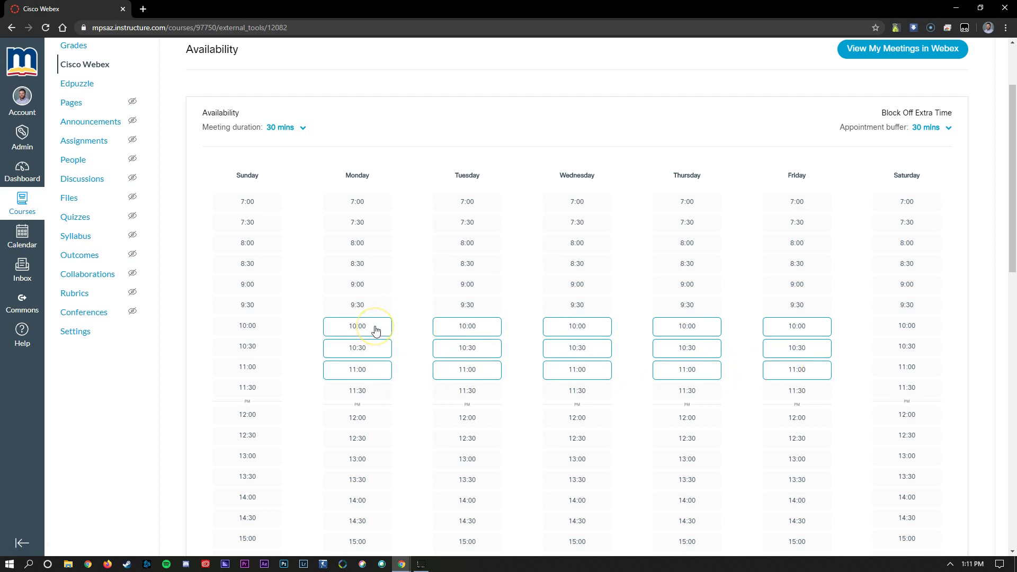
drag(376, 331, 377, 372)
scroll(382, 374, down, 15)
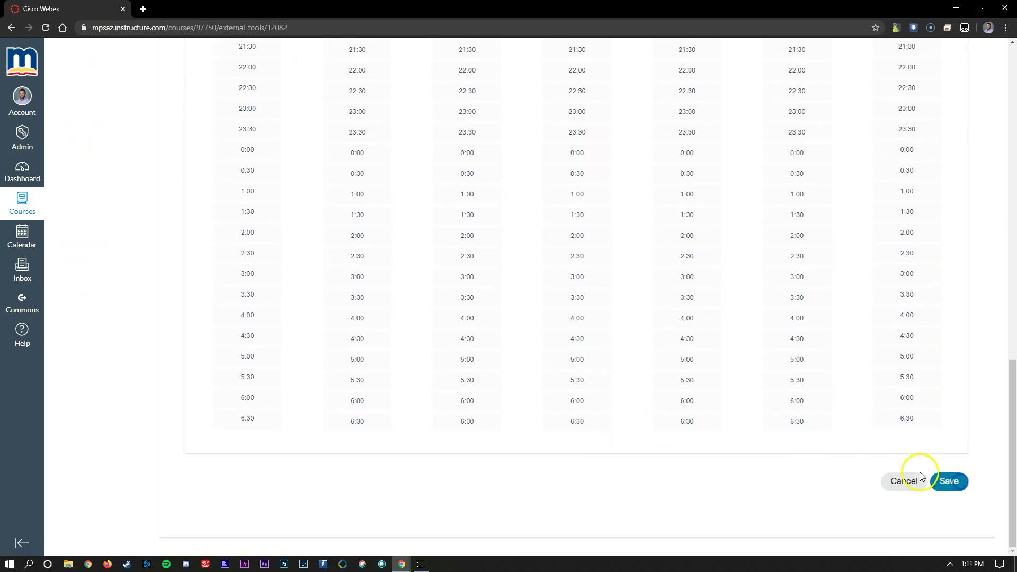
scroll(475, 401, up, 13)
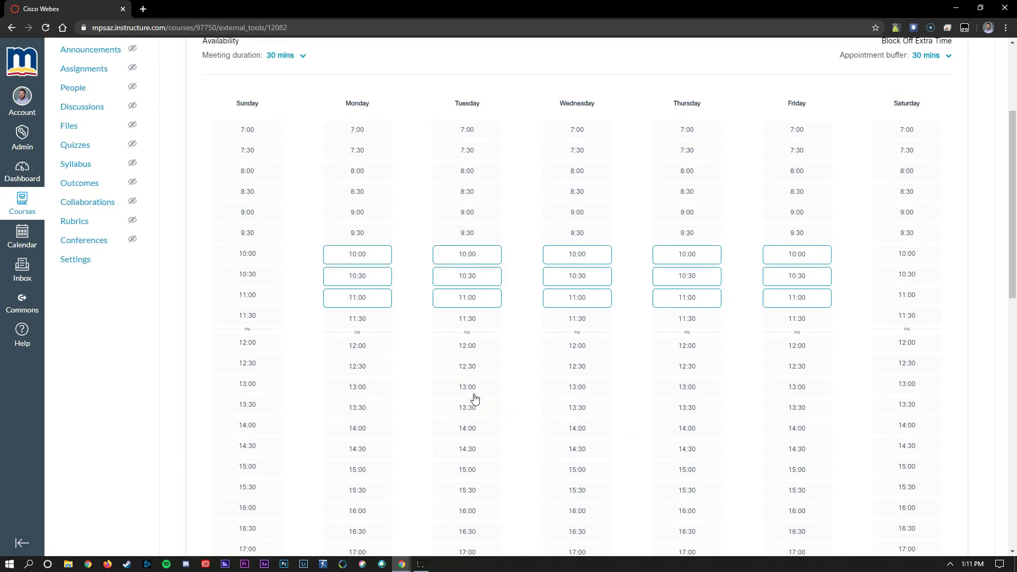